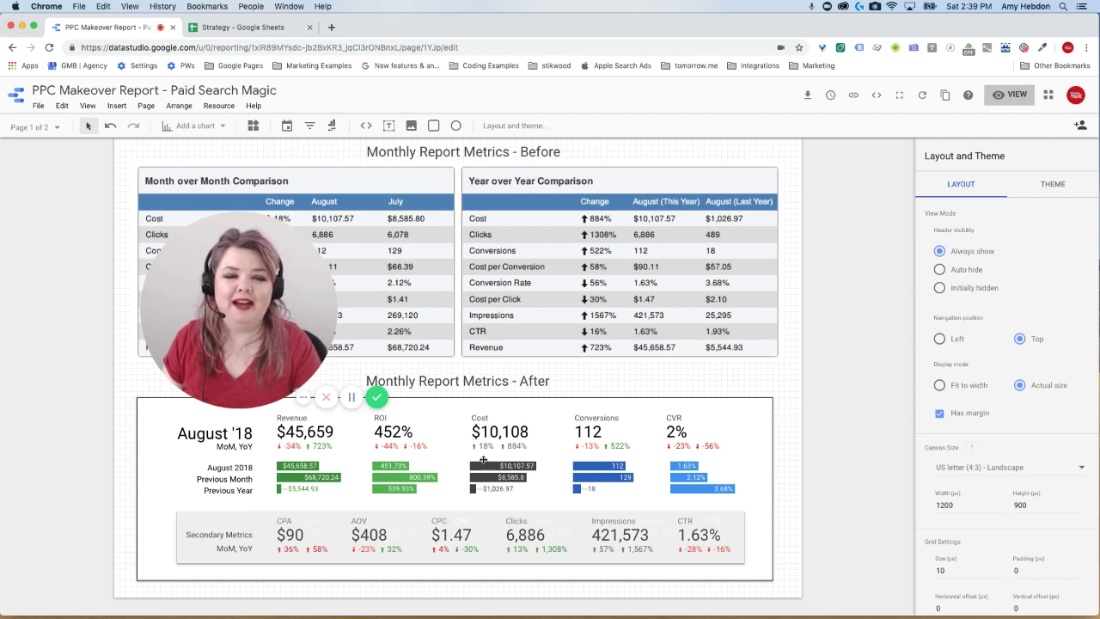
Go to Page 2 of the report
scroll(498, 353, up, 1)
scroll(499, 353, up, 2)
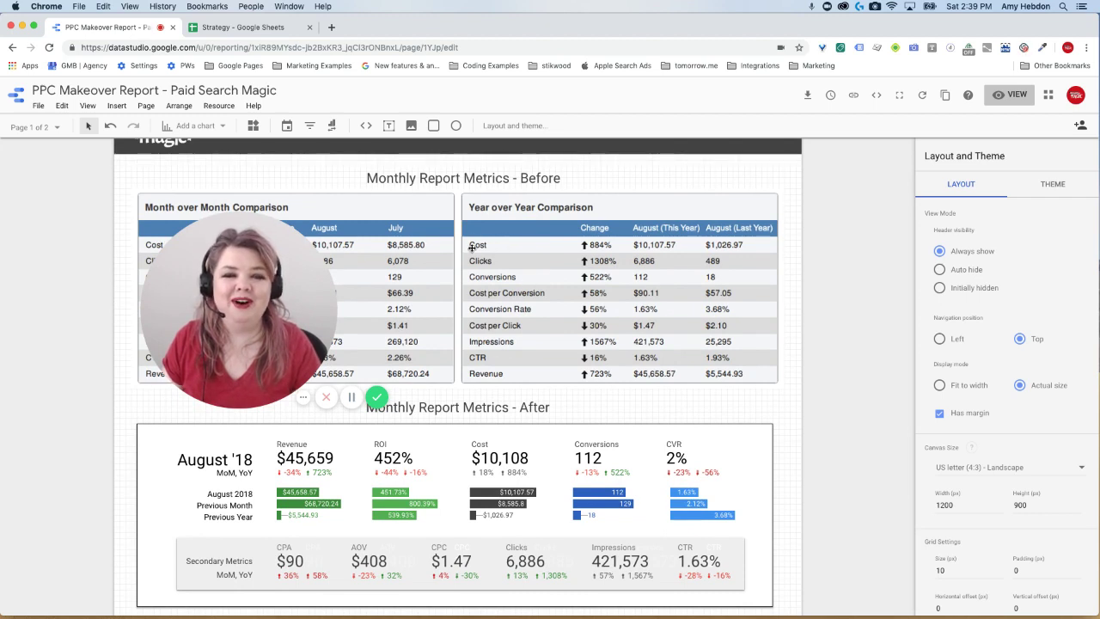
scroll(504, 260, down, 1)
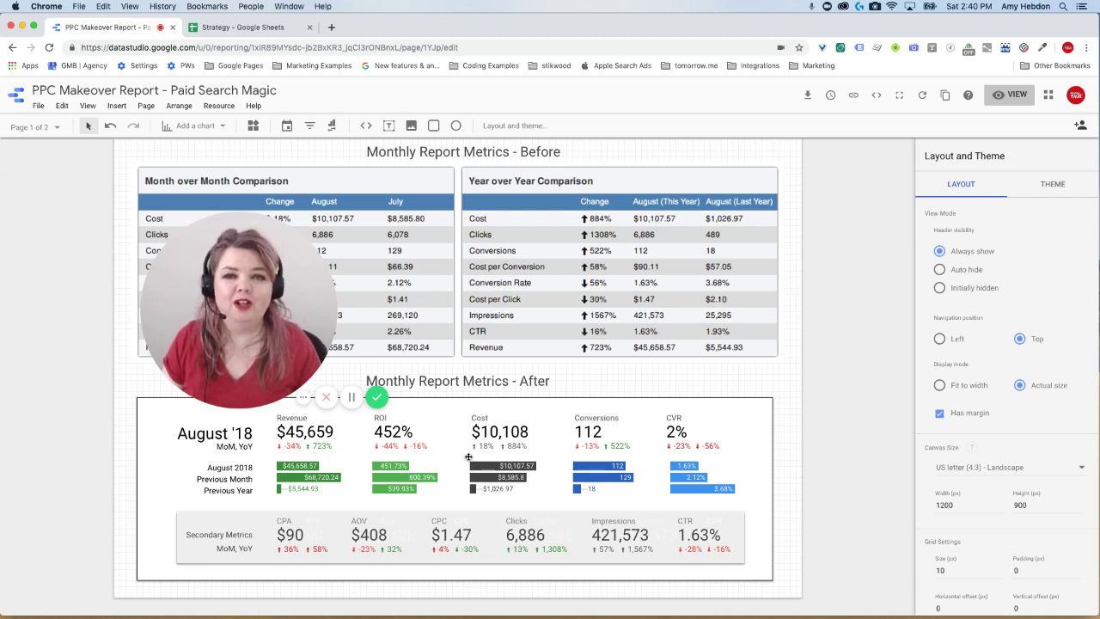
click(55, 127)
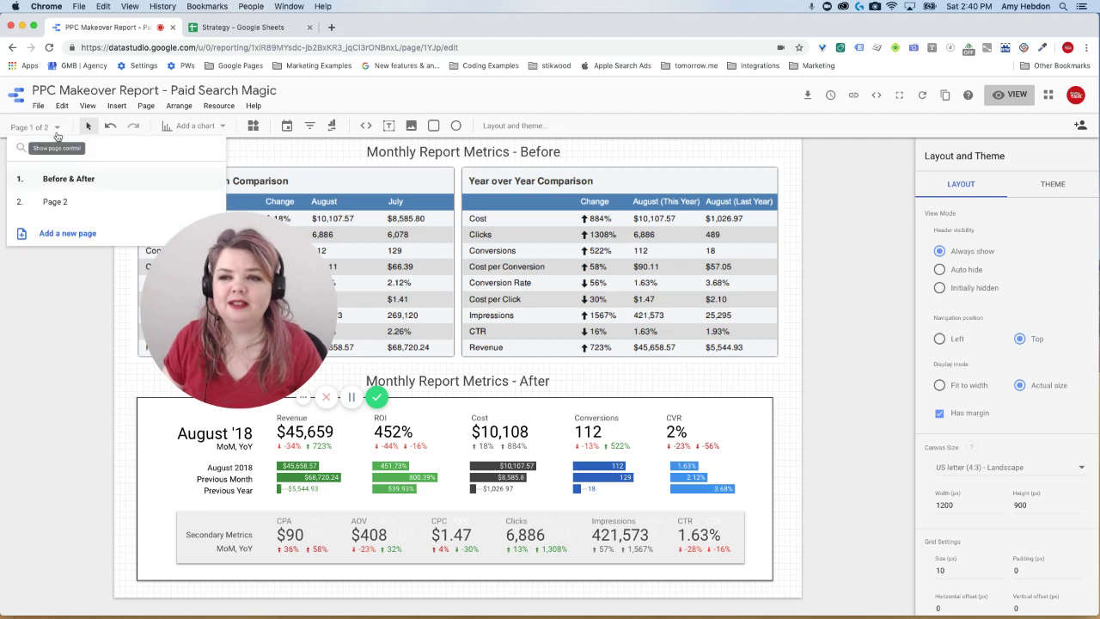
click(59, 205)
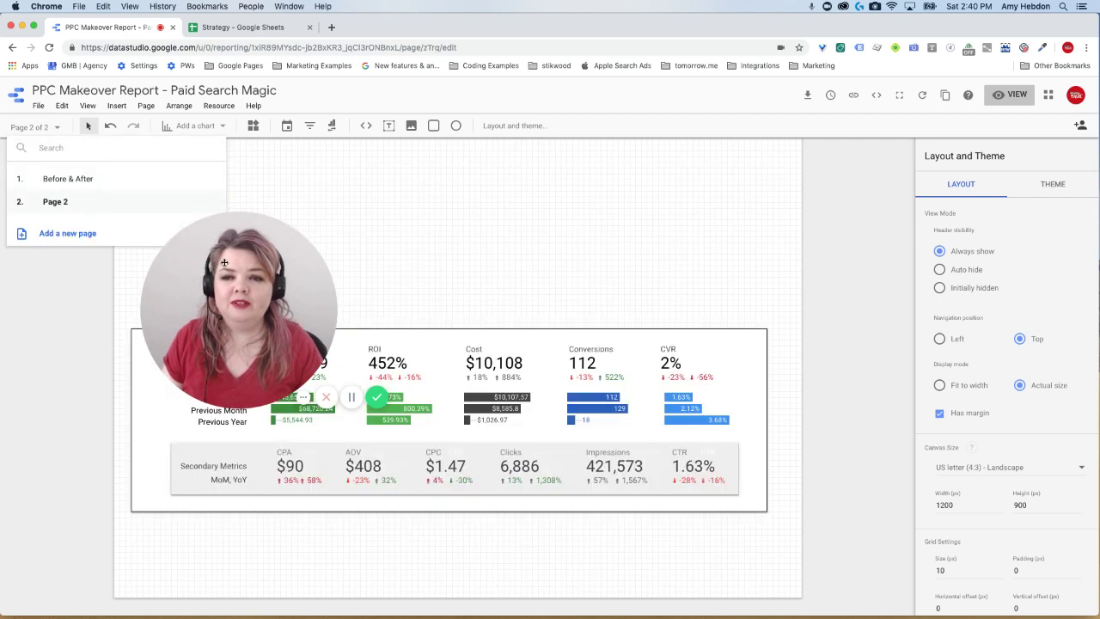
drag(233, 290, 676, 222)
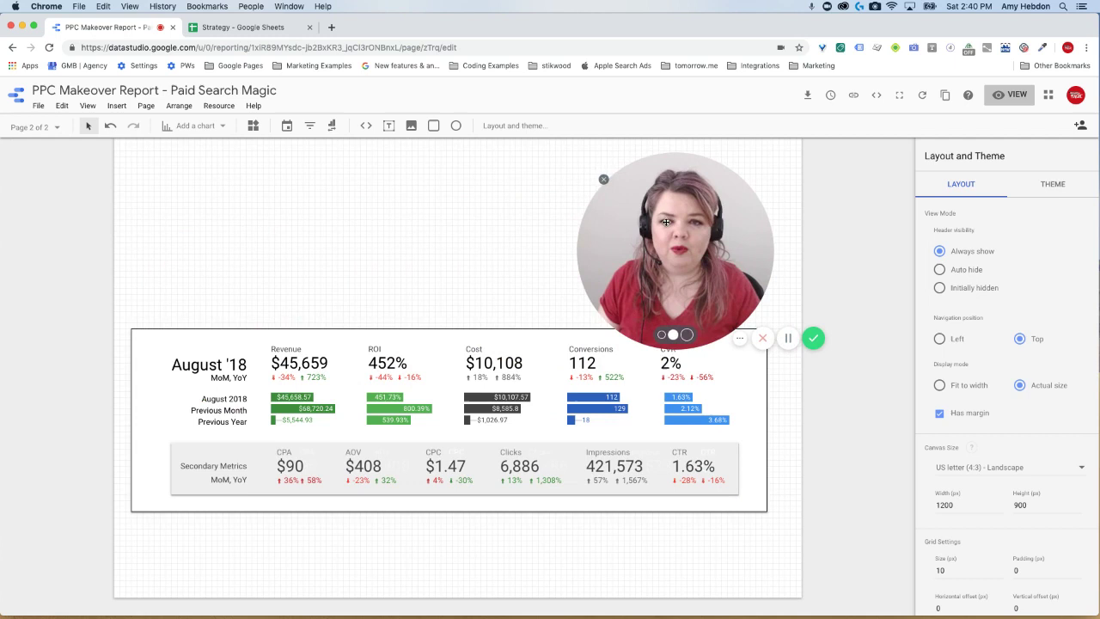
Add a bar chart at Page 2's upper left, then bring up the Strategy spreadsheet
click(194, 127)
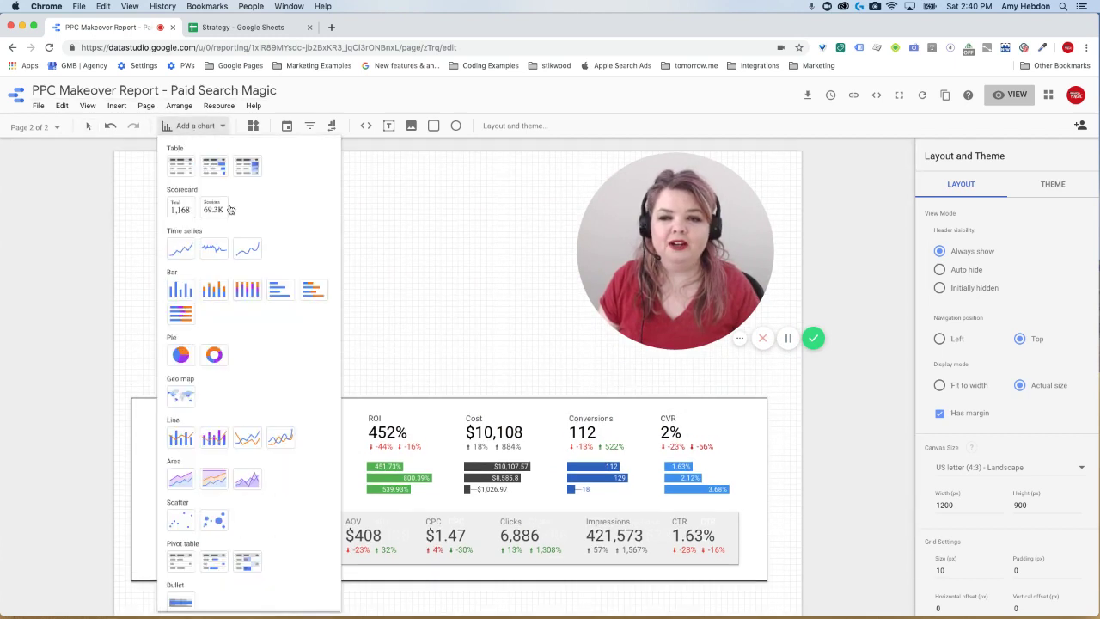
click(283, 295)
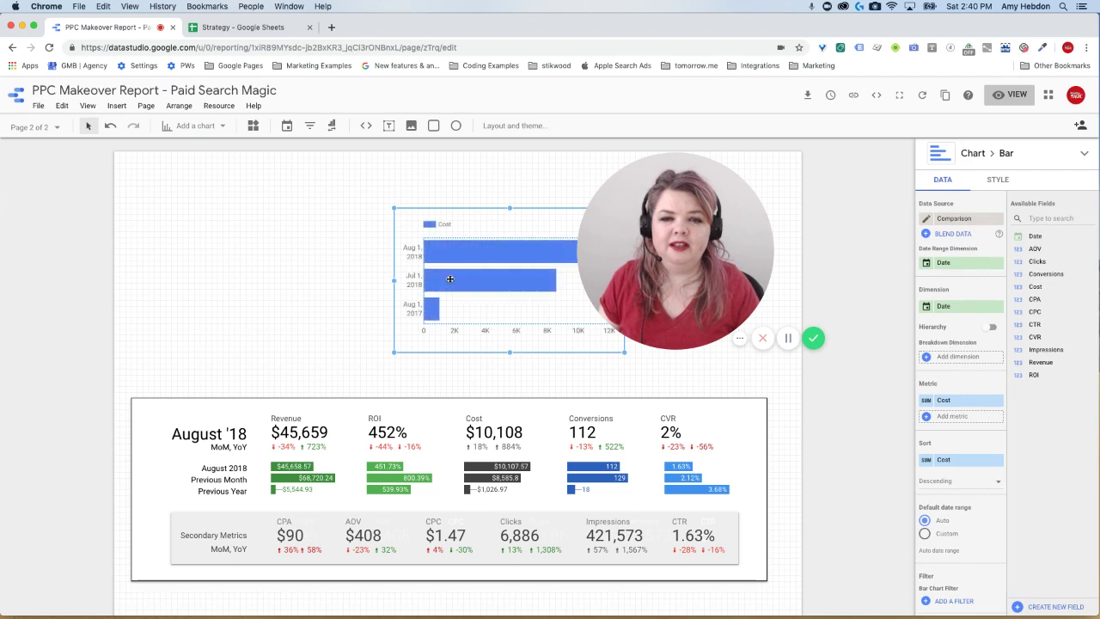
drag(450, 279, 240, 263)
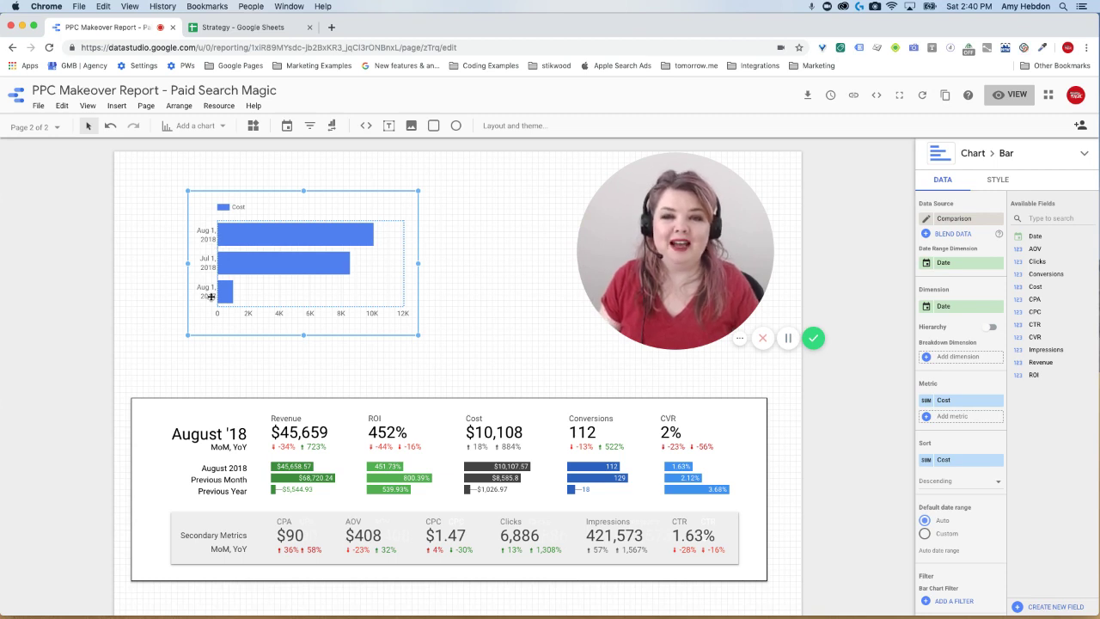
click(249, 27)
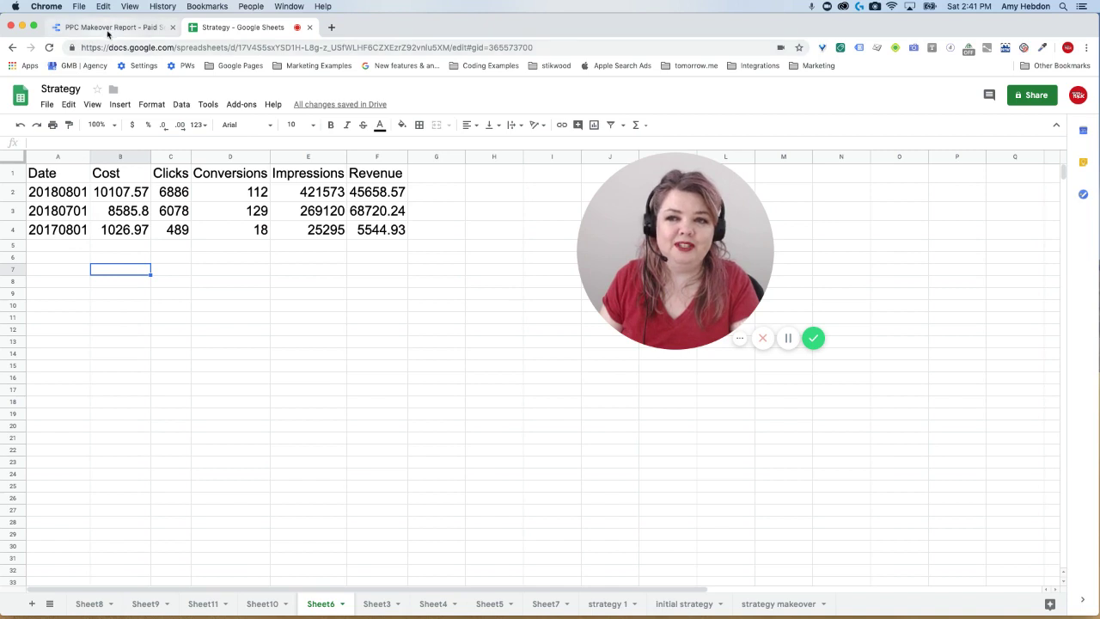
Switch back to the PPC Makeover Report in Data Studio
click(110, 28)
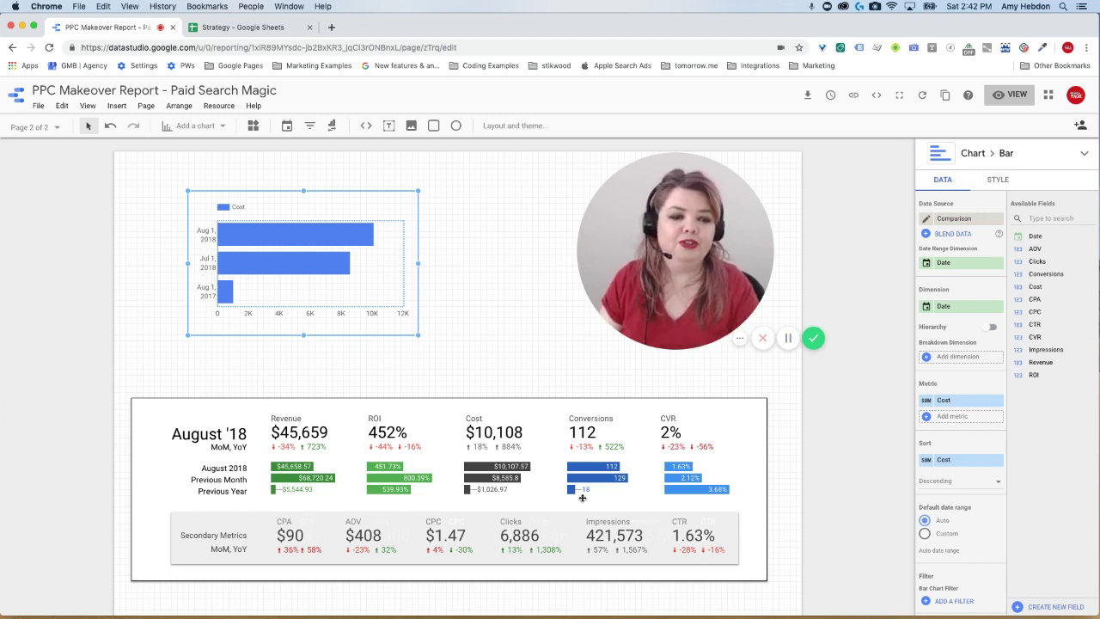
Sort the Cost chart by Date, show data labels, use orange bars and hide the axes
click(958, 462)
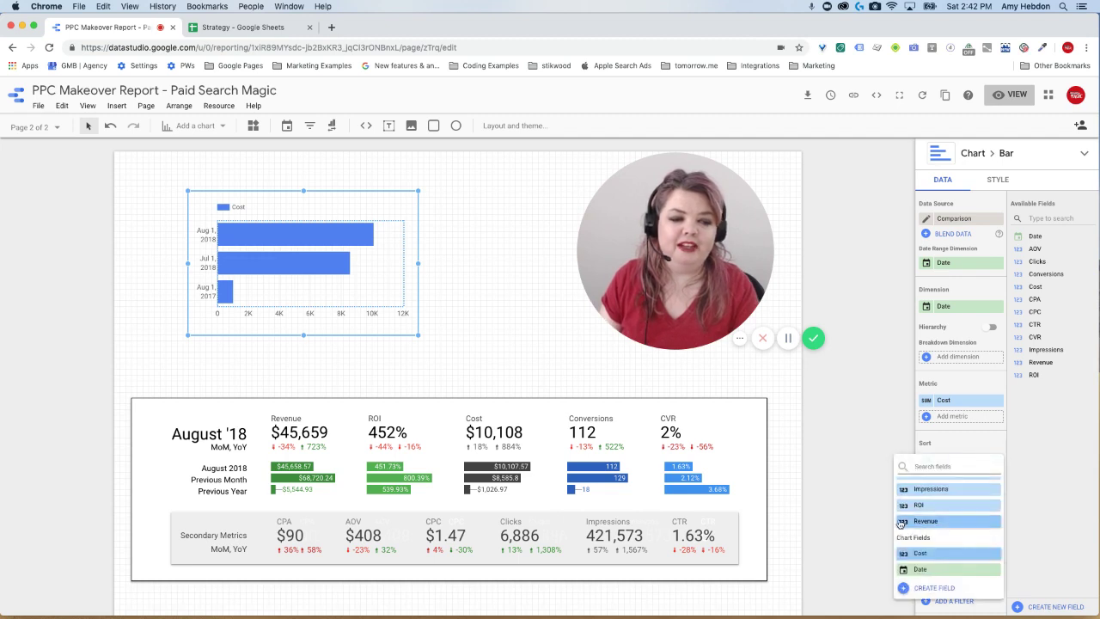
click(927, 571)
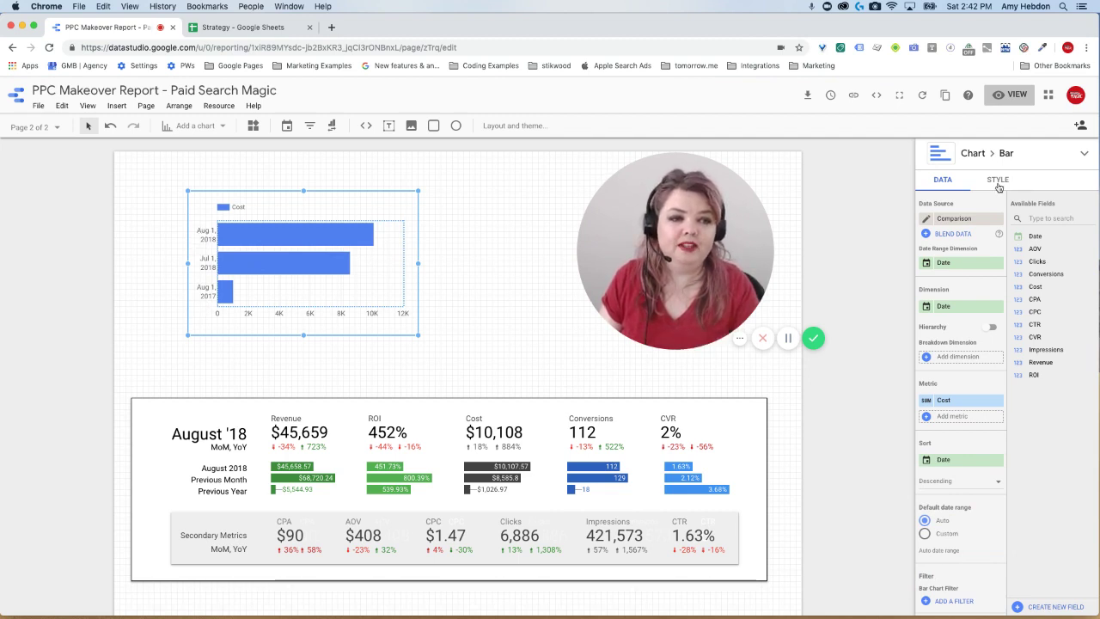
click(998, 182)
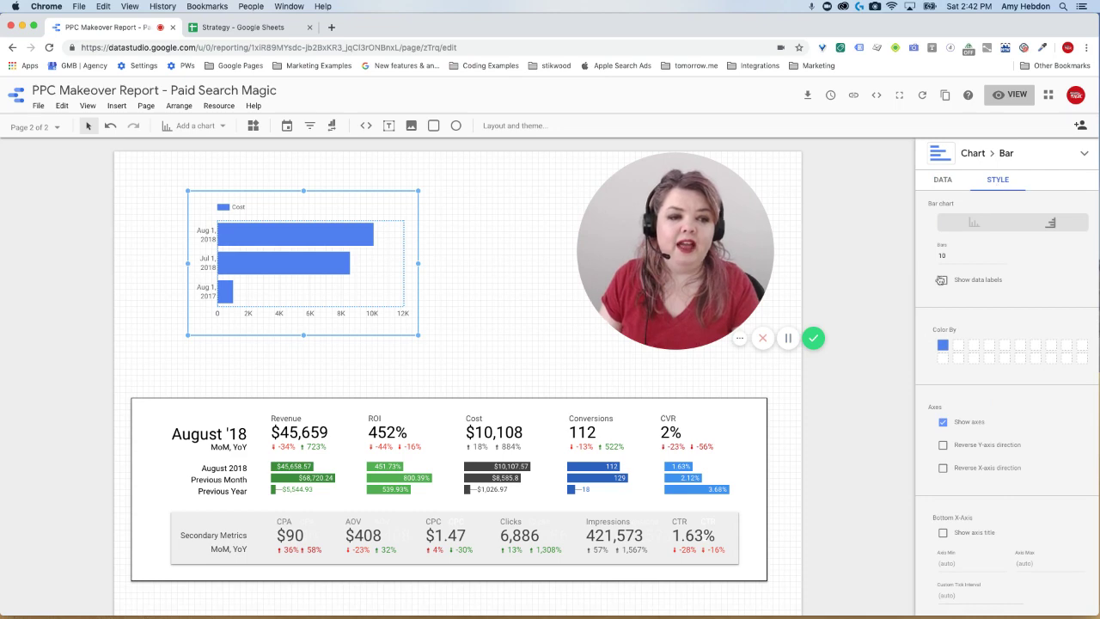
click(944, 284)
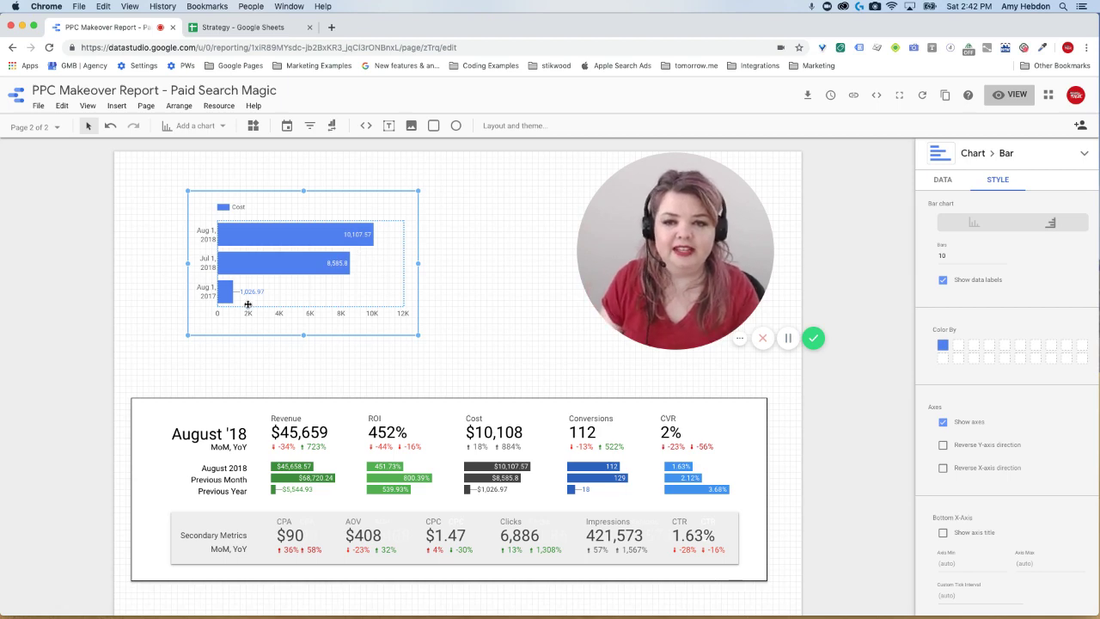
click(942, 344)
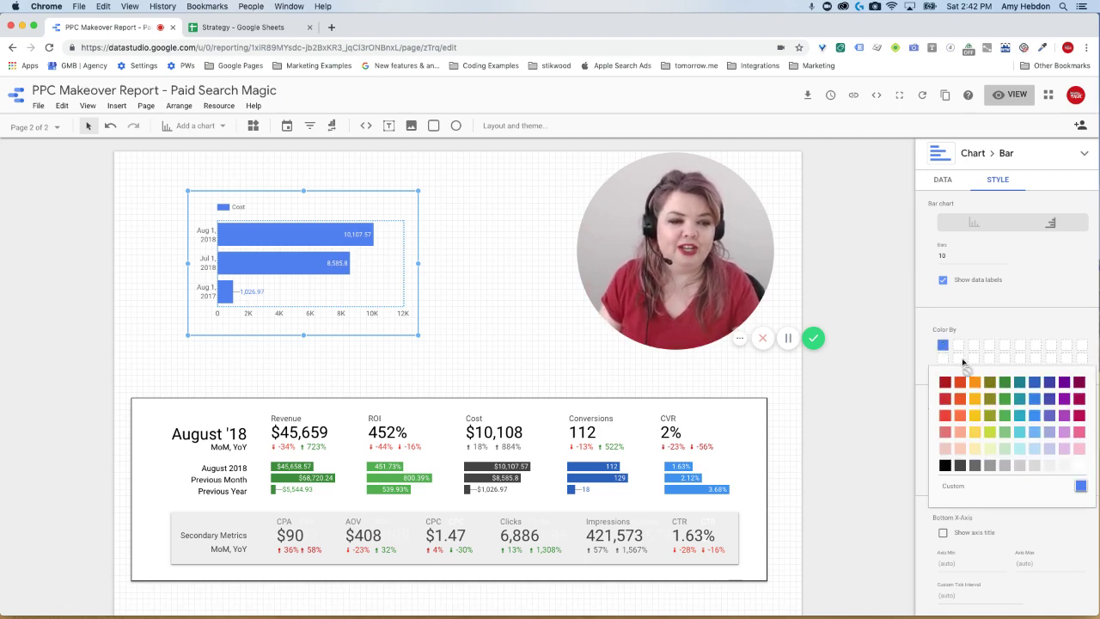
click(974, 382)
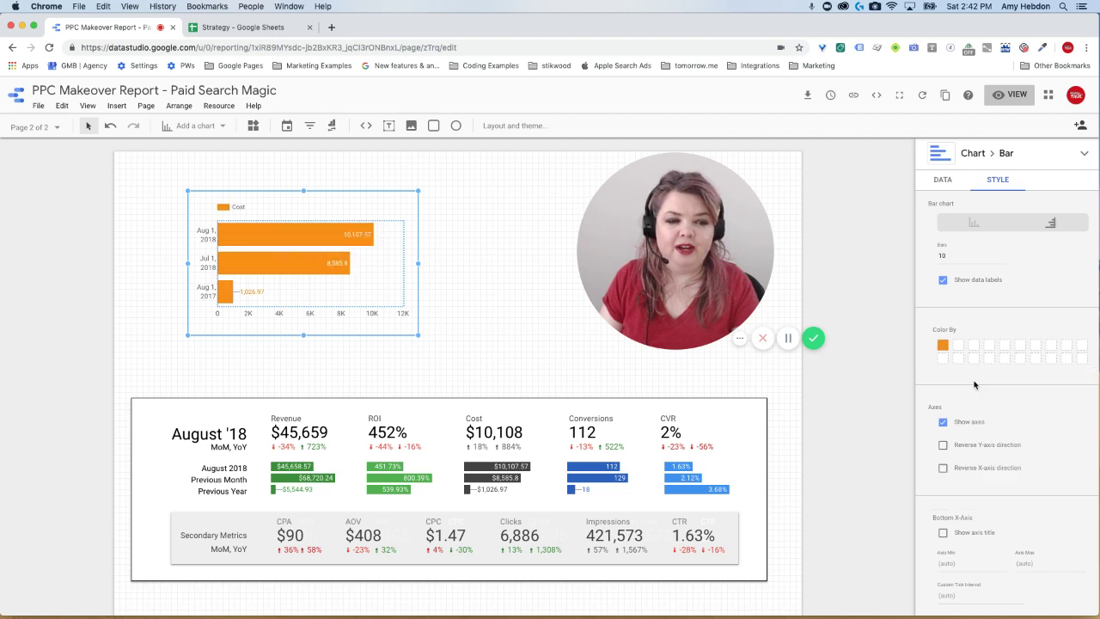
click(944, 423)
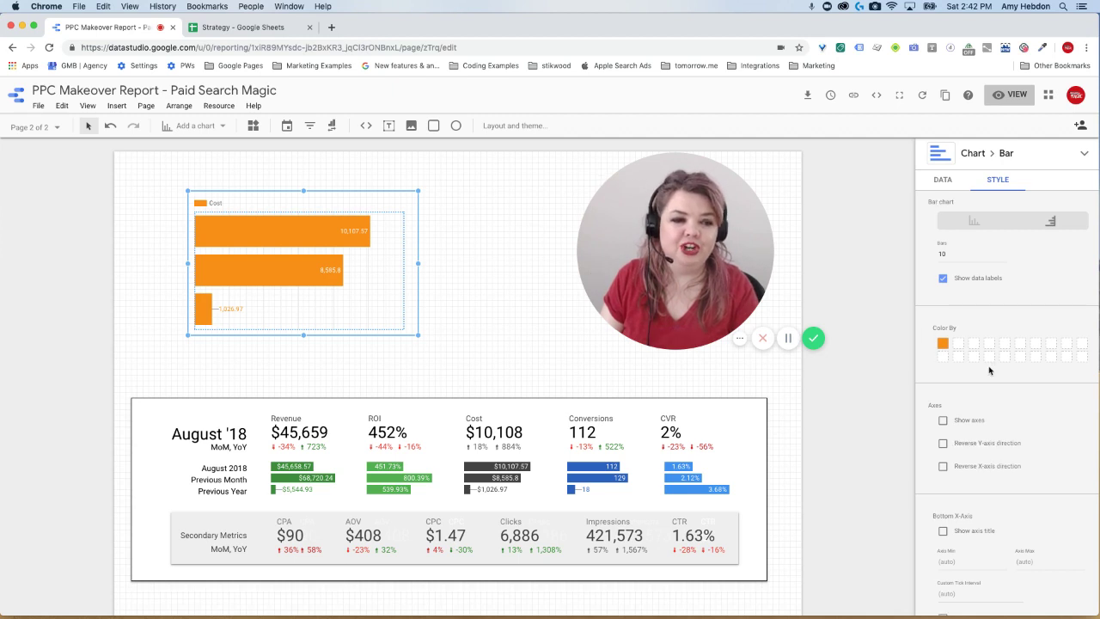
Set the Cost chart's label font size to 28px and hide its legend
scroll(989, 370, down, 3)
scroll(990, 371, down, 3)
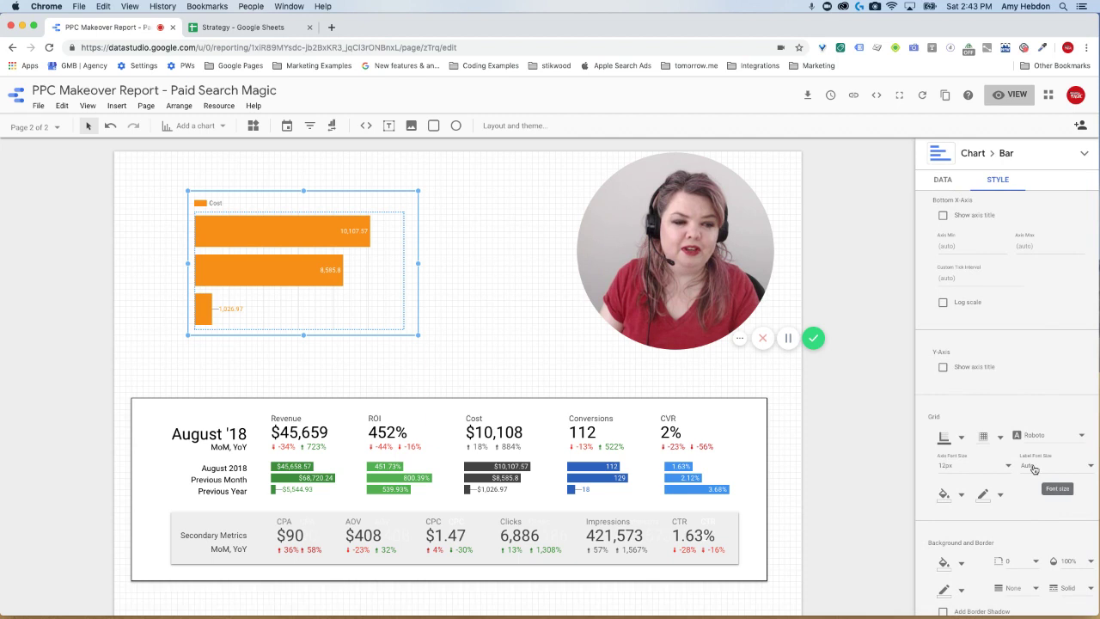
click(1034, 468)
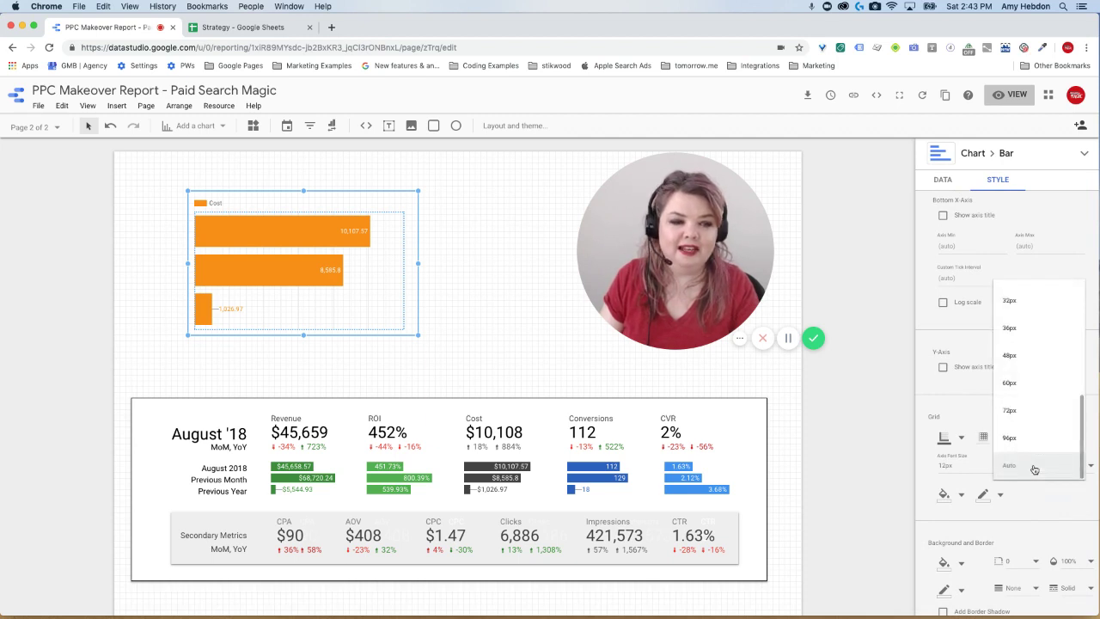
scroll(1014, 404, up, 3)
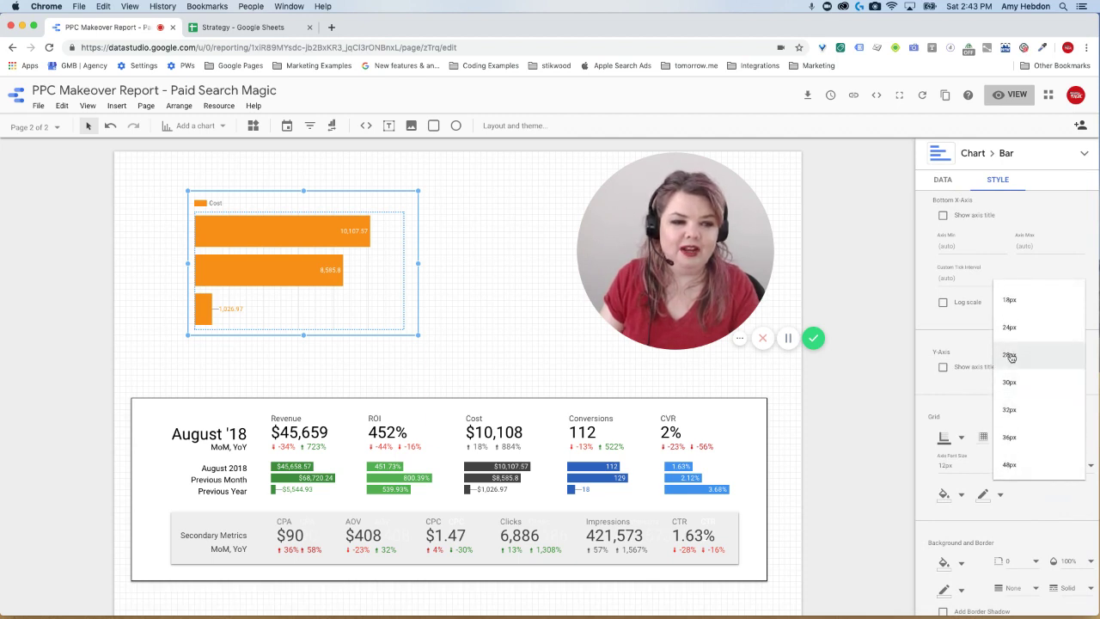
click(1011, 356)
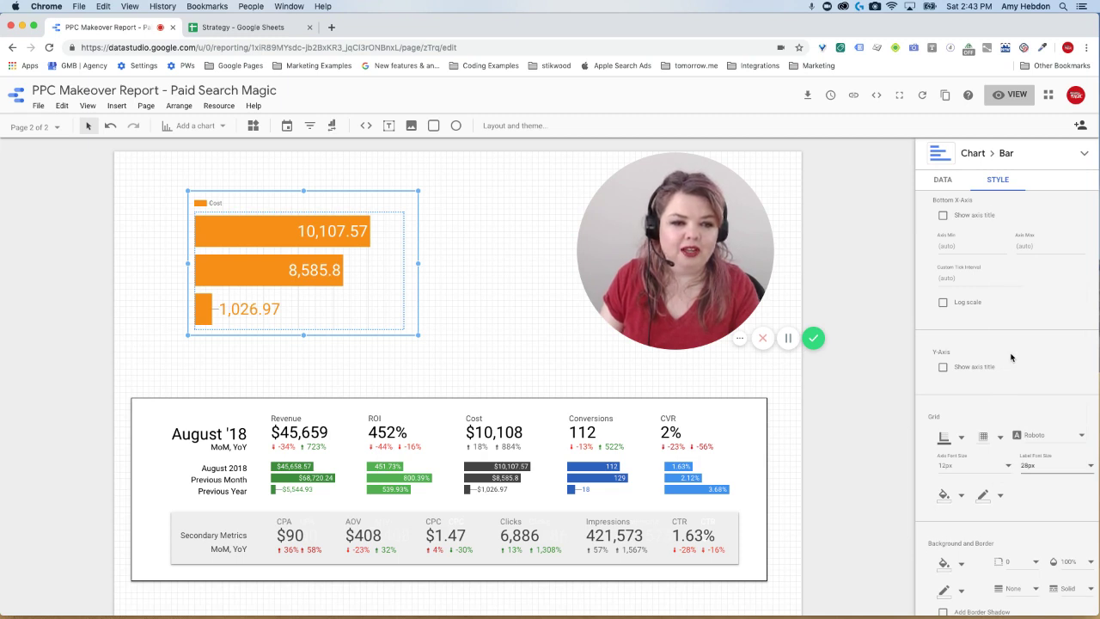
scroll(1011, 357, down, 5)
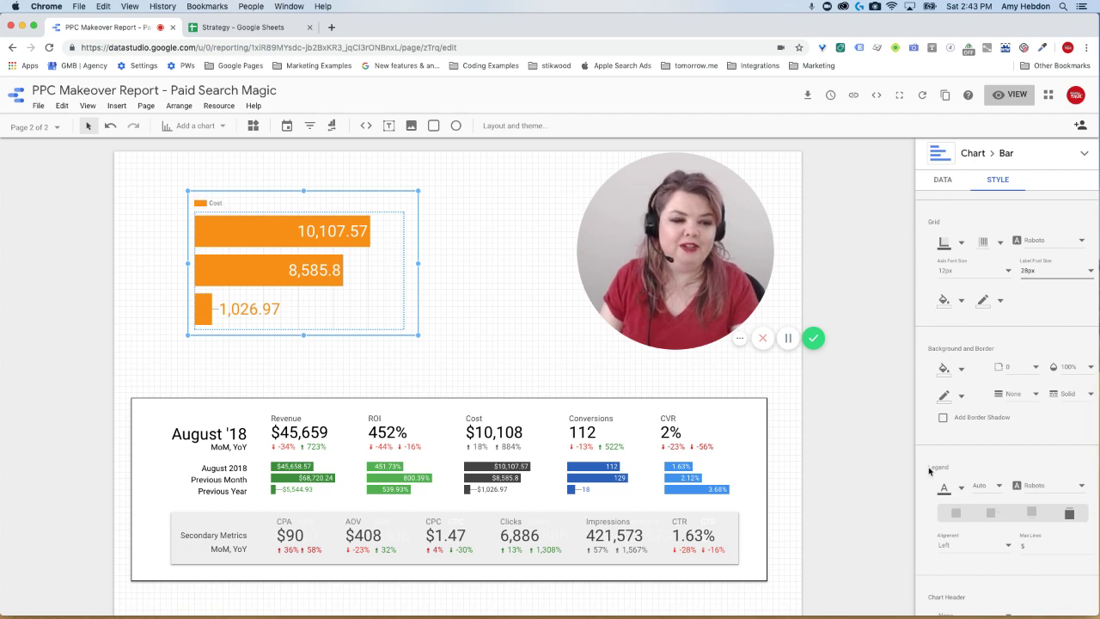
click(956, 517)
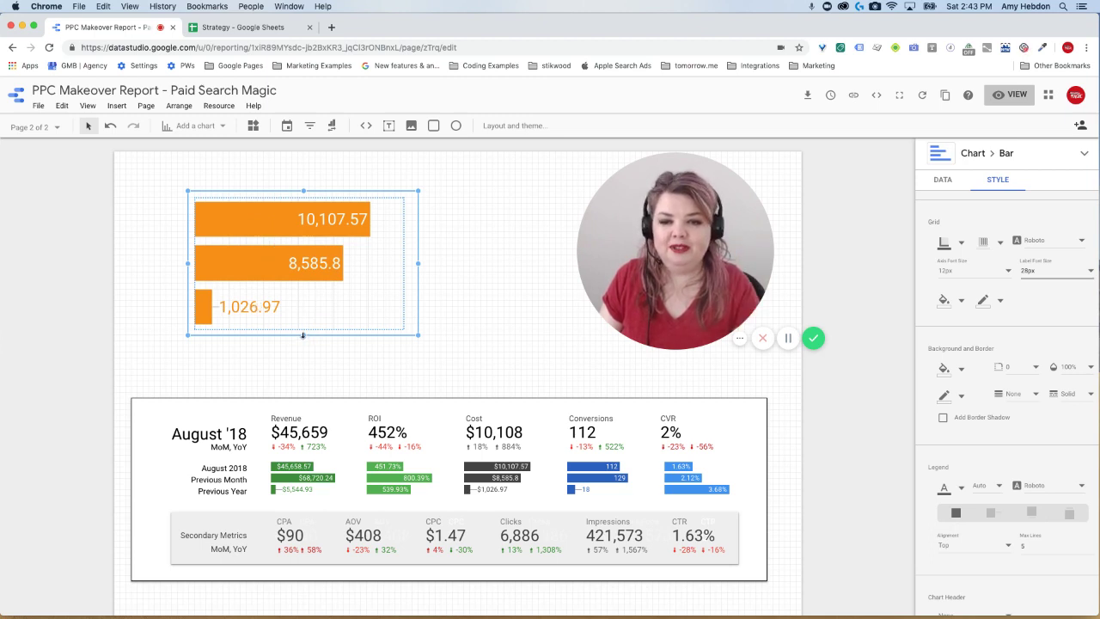
Shrink the Cost chart's height and width and move it down and left
drag(303, 319, 299, 280)
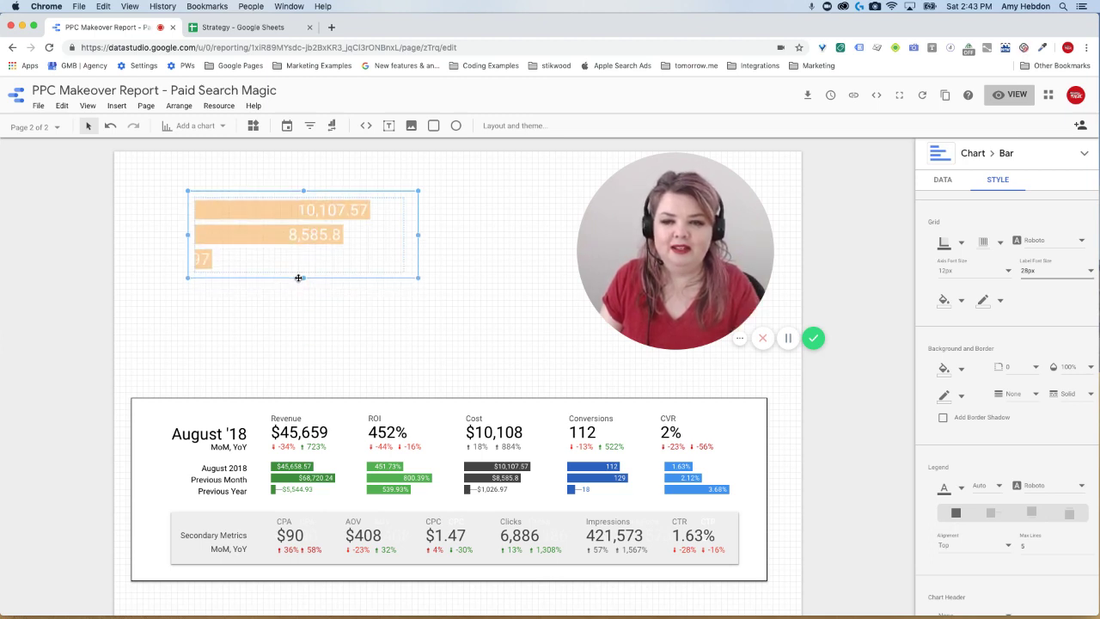
drag(417, 234, 367, 234)
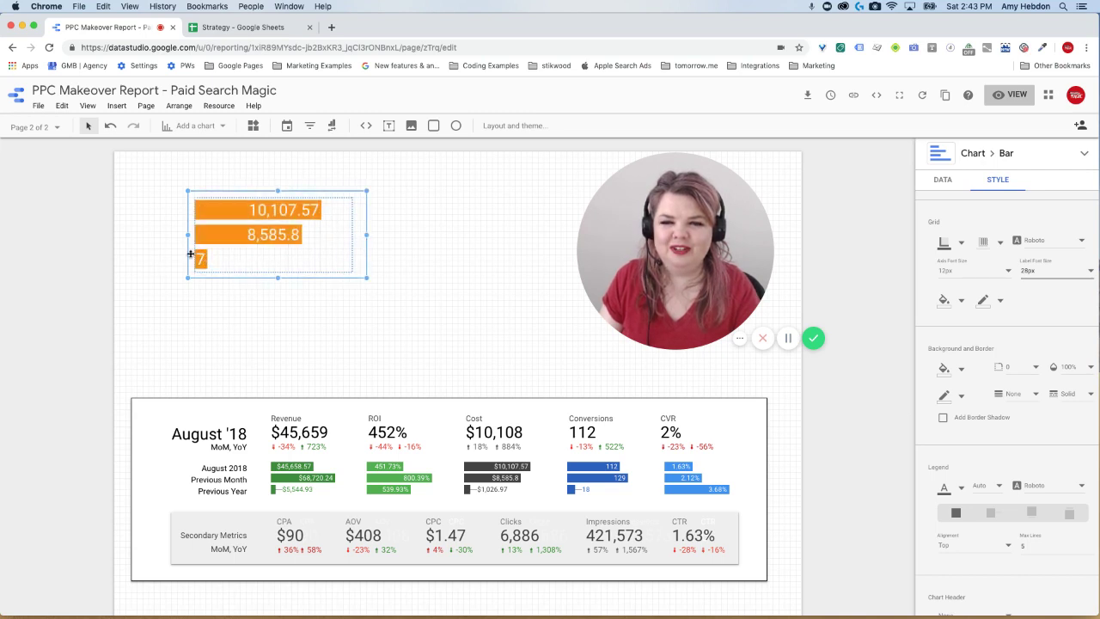
click(368, 239)
click(309, 246)
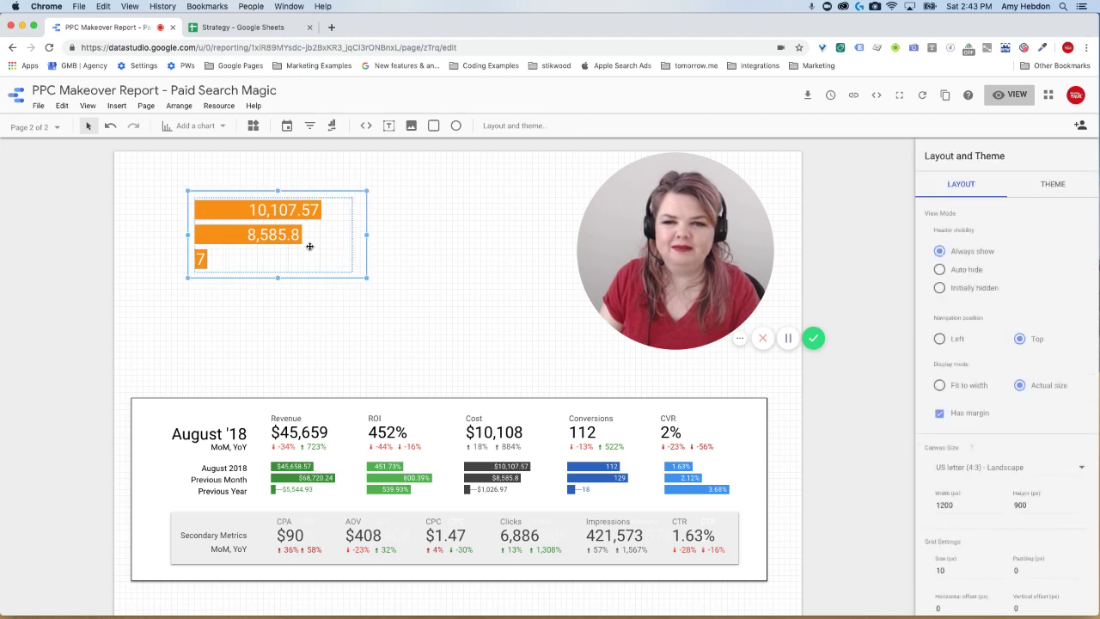
drag(368, 237, 406, 237)
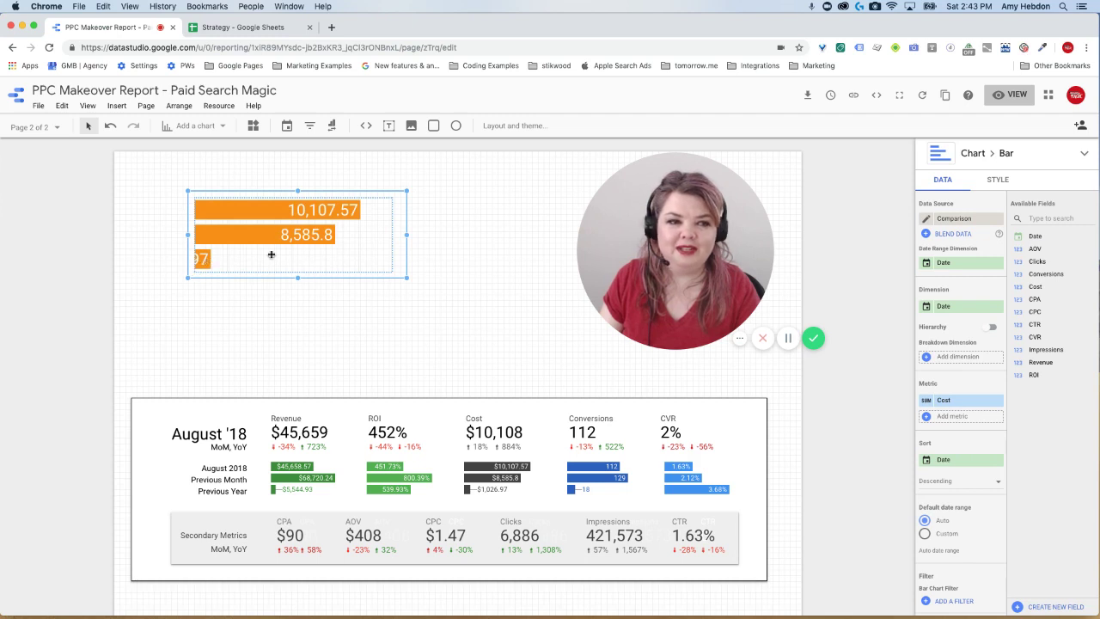
drag(304, 255, 264, 307)
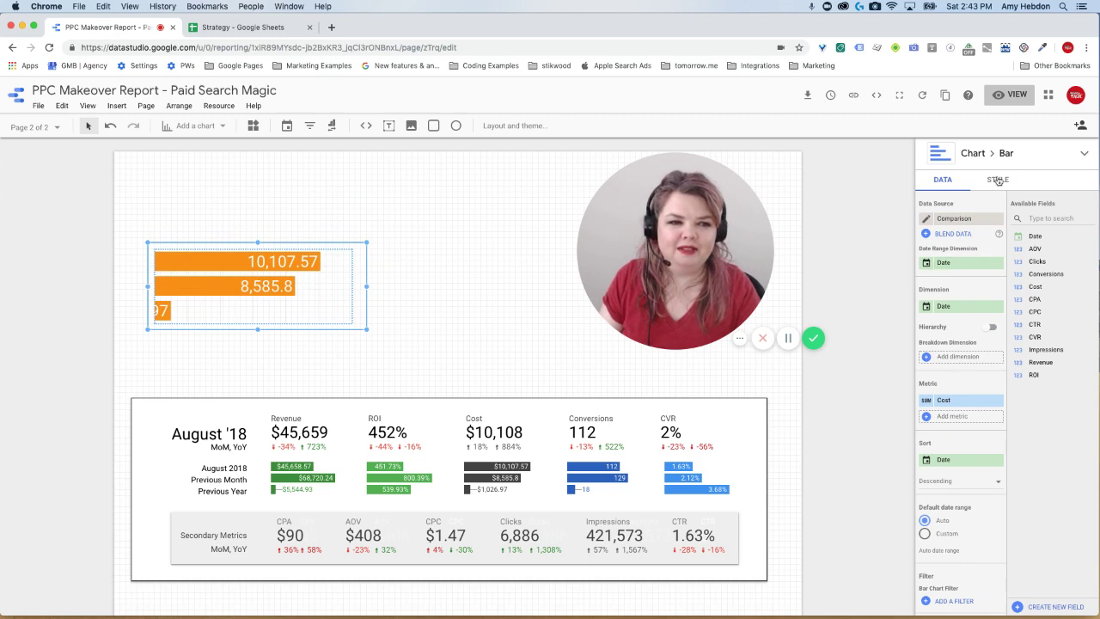
Set the Cost chart's label font size to 24px and narrow it slightly
click(998, 179)
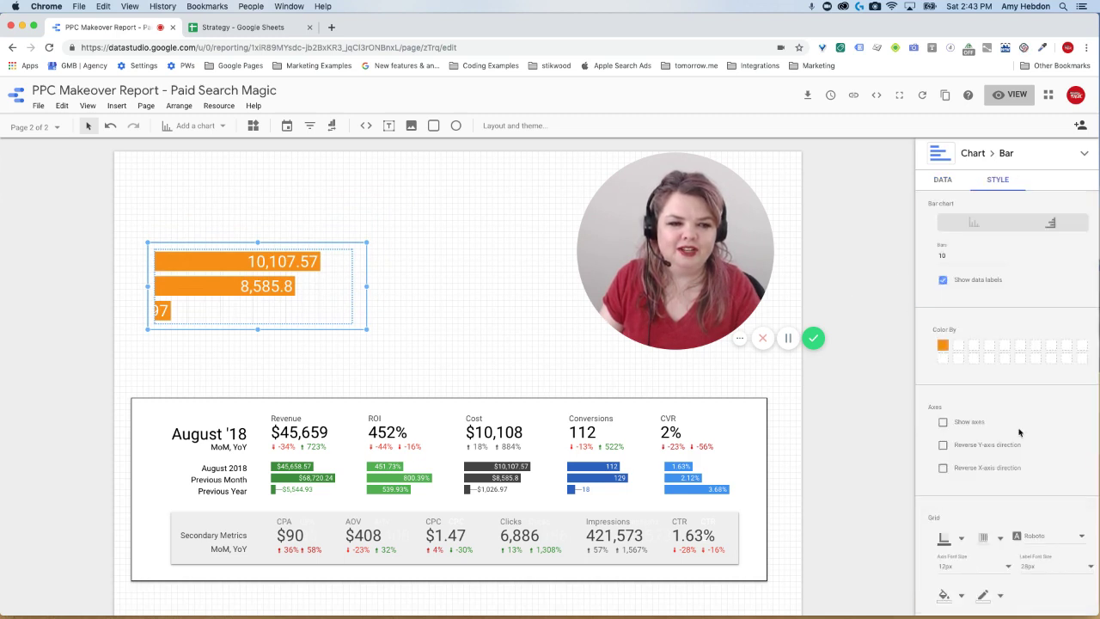
scroll(1032, 490, down, 1)
click(1036, 493)
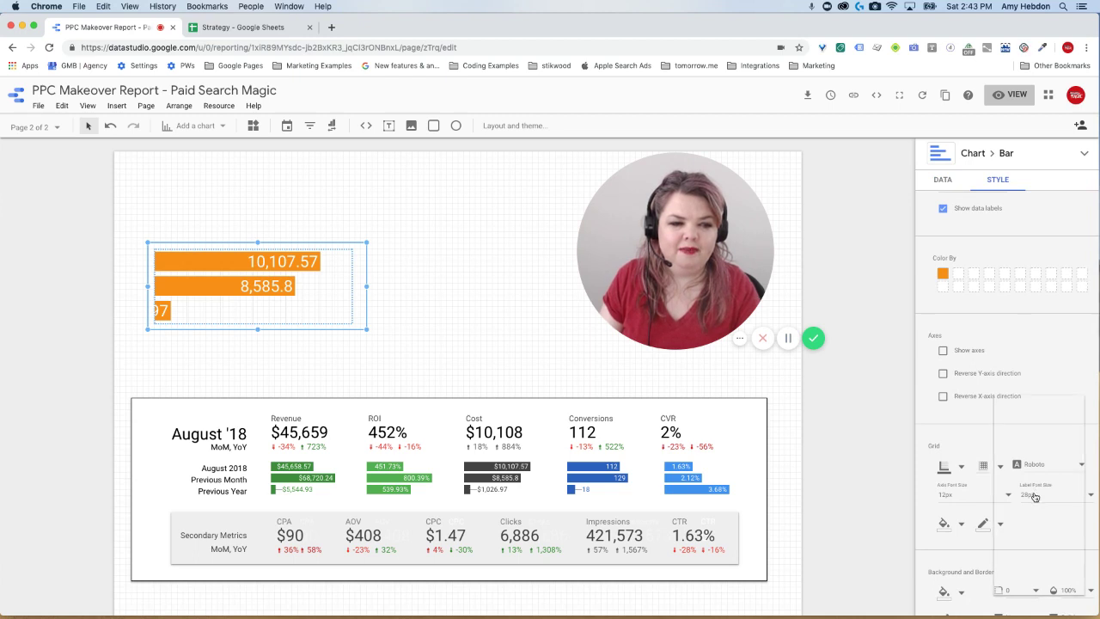
click(1012, 469)
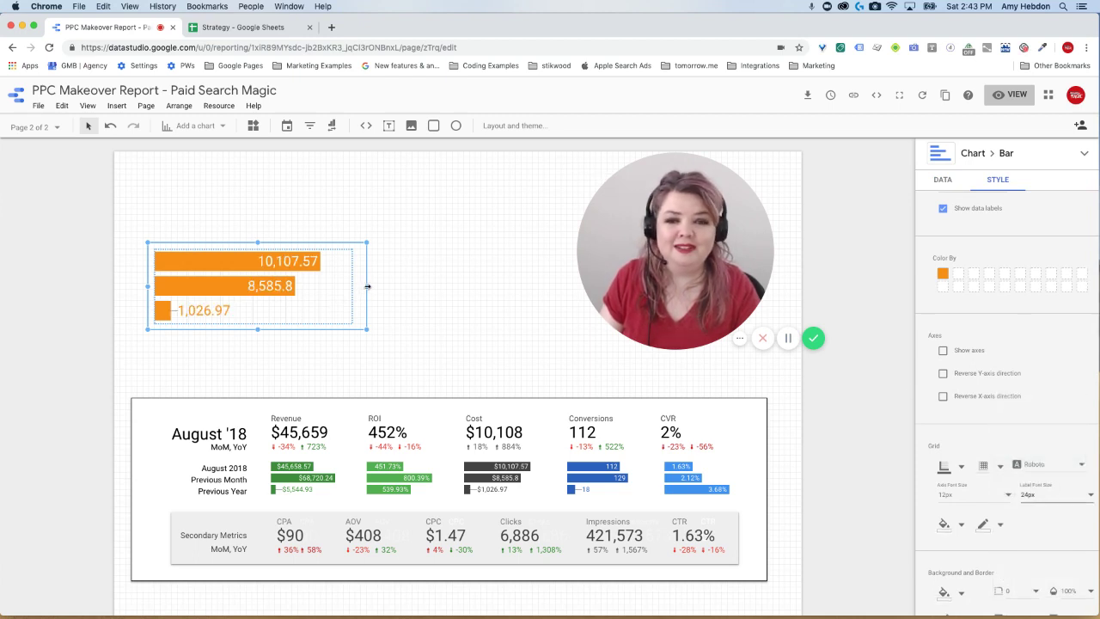
drag(367, 286, 344, 286)
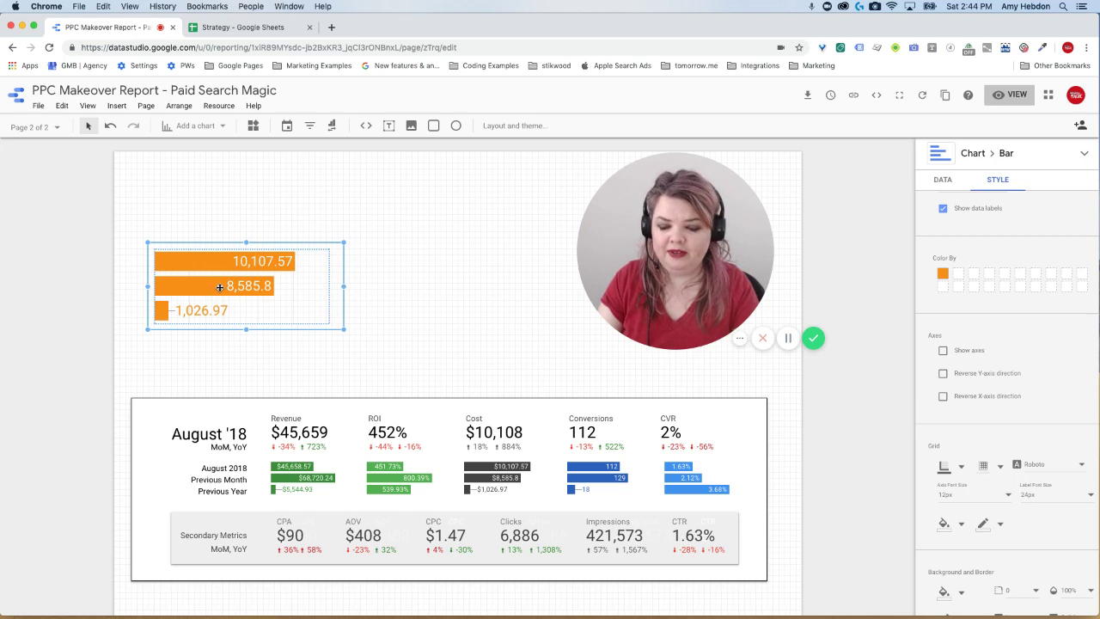
Place the duplicated chart beside the original and colour its bars teal
drag(220, 287, 359, 287)
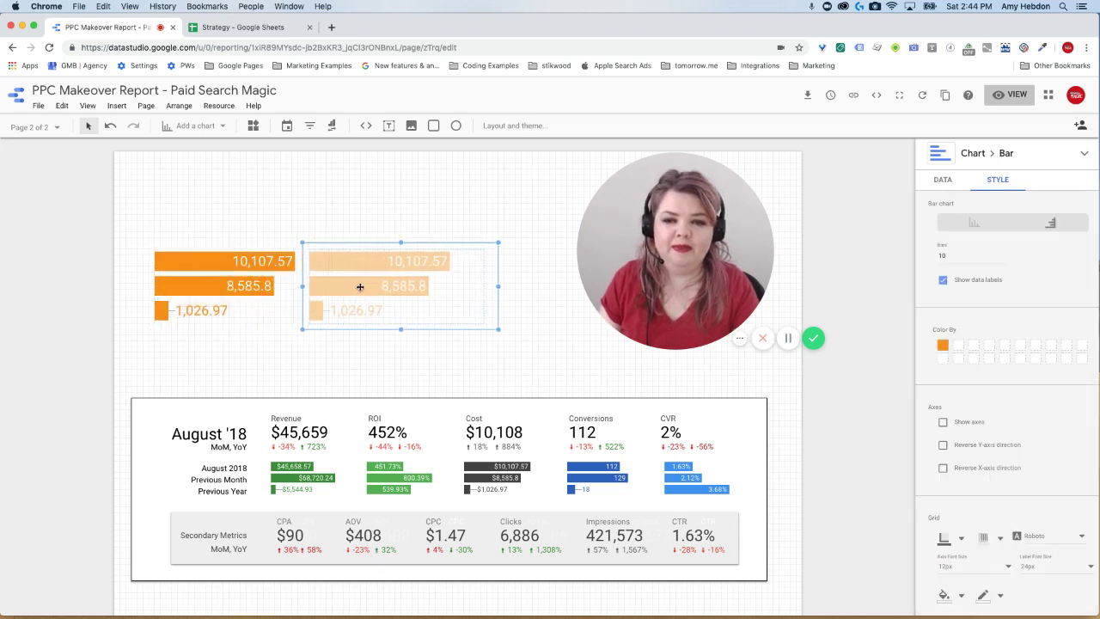
click(943, 345)
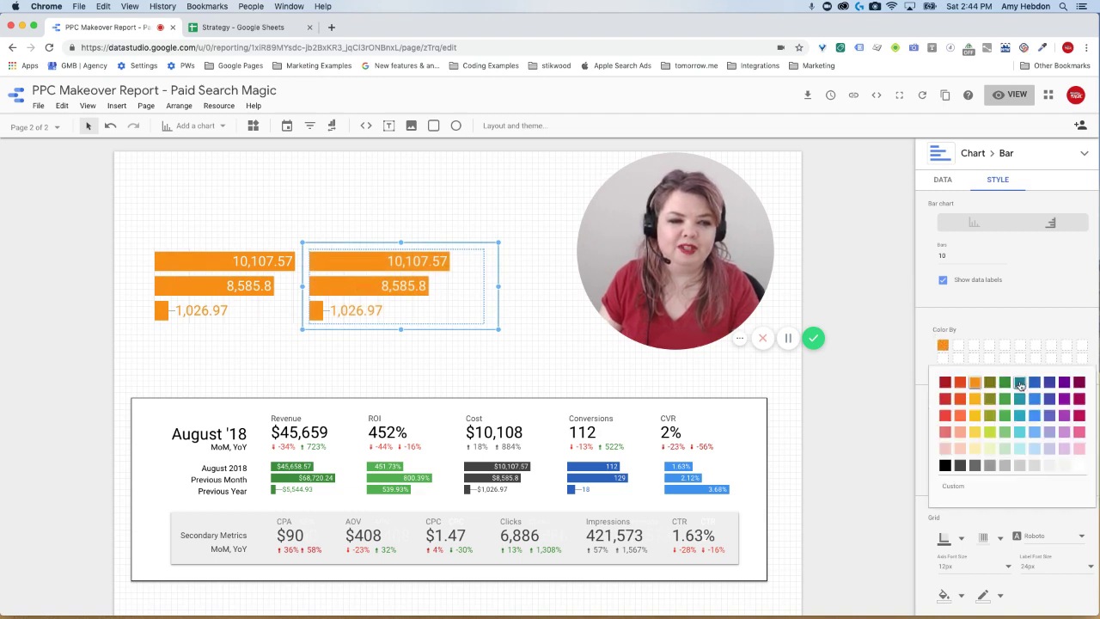
click(1022, 386)
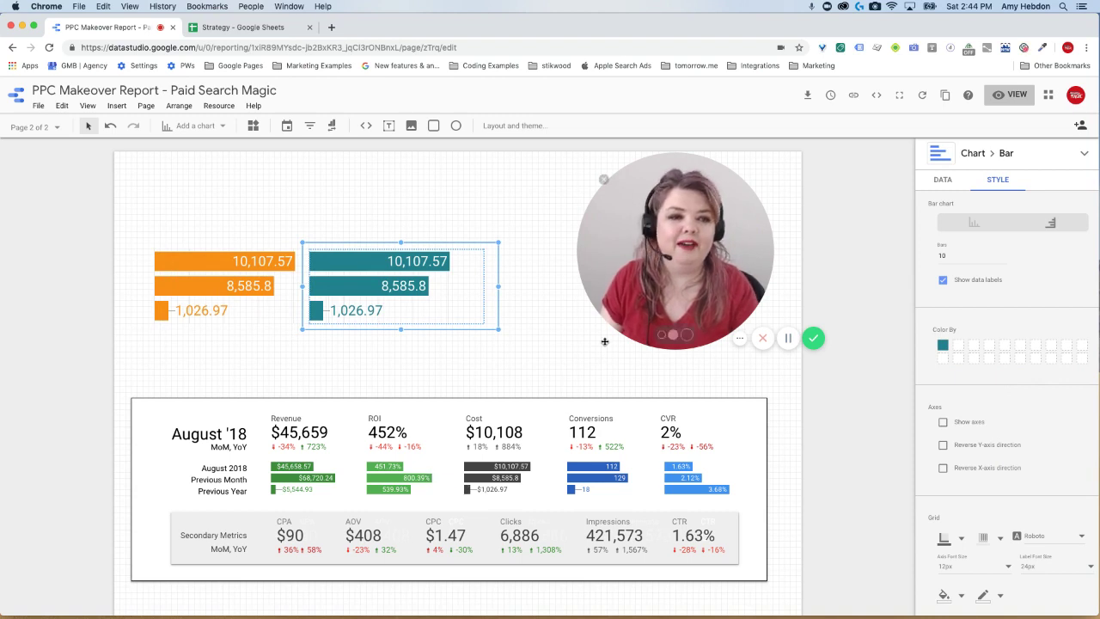
click(940, 182)
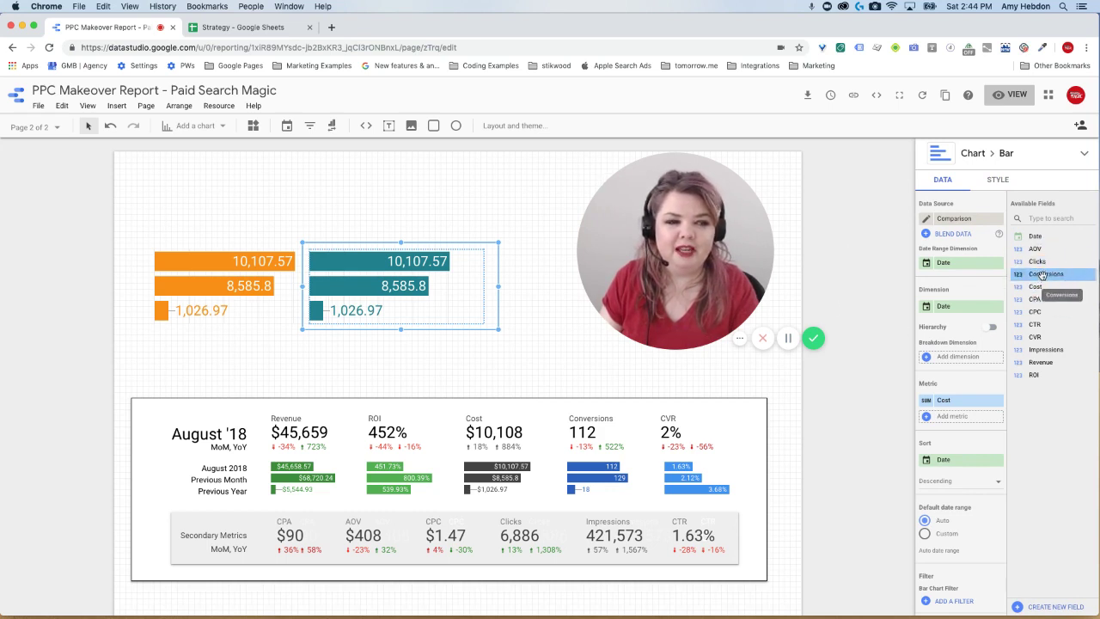
Replace the teal chart's Cost metric with Conversions
drag(1043, 274, 945, 401)
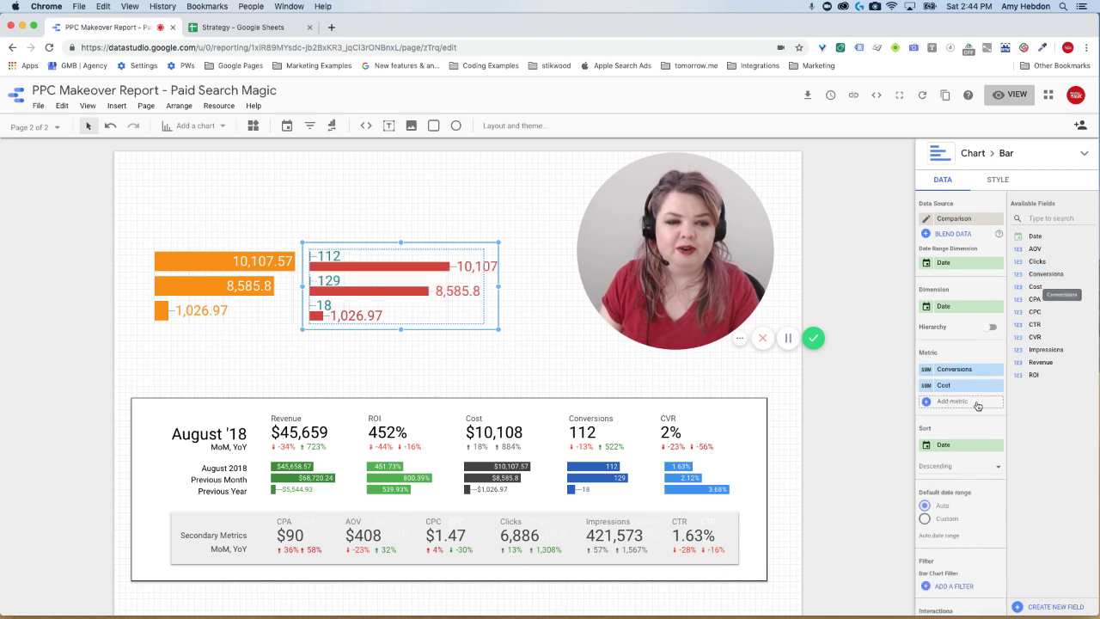
click(998, 385)
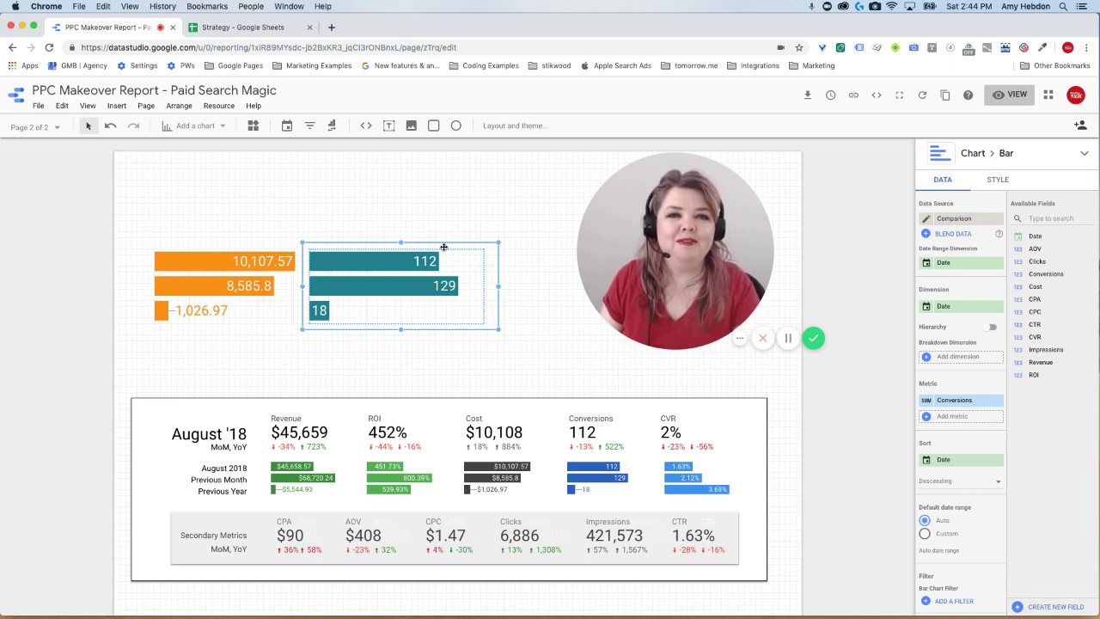
mouse_move(657, 262)
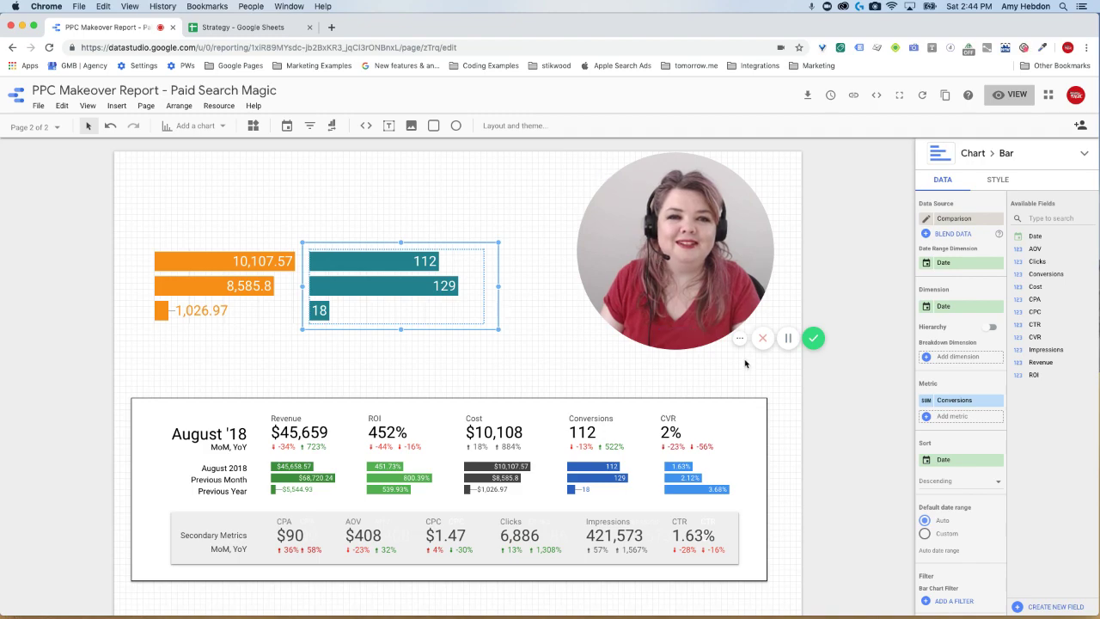